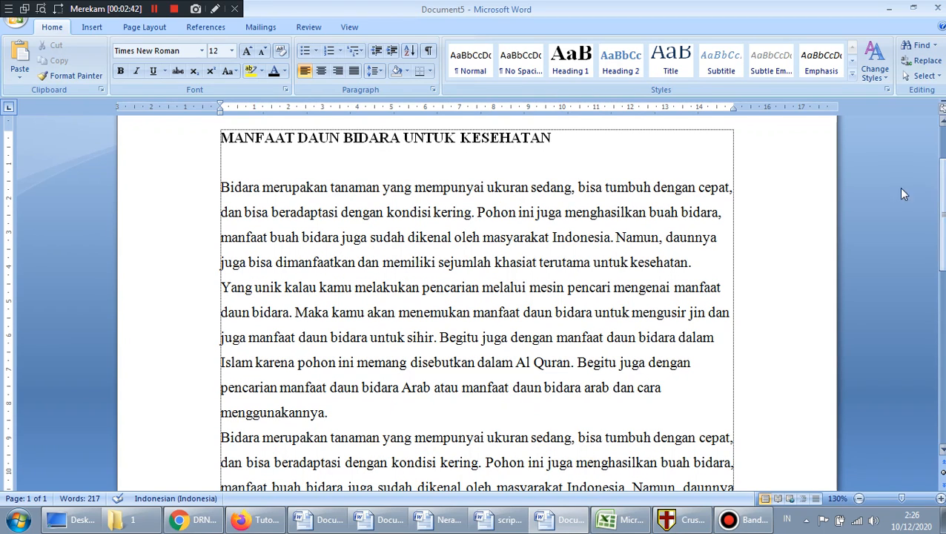
Step: Left-align the third body paragraph, the second one beginning with "Bidara merupakan tanaman"
click(438, 459)
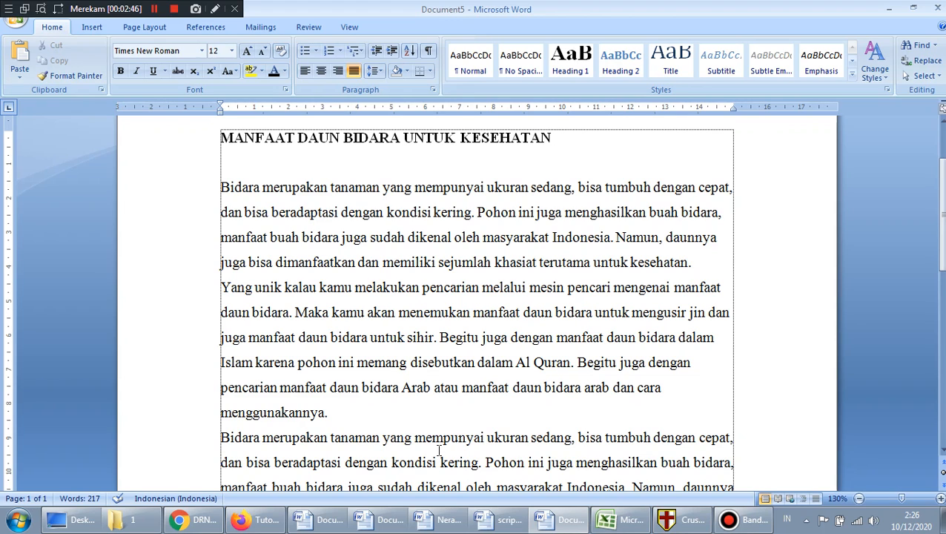
key(ctrl+l)
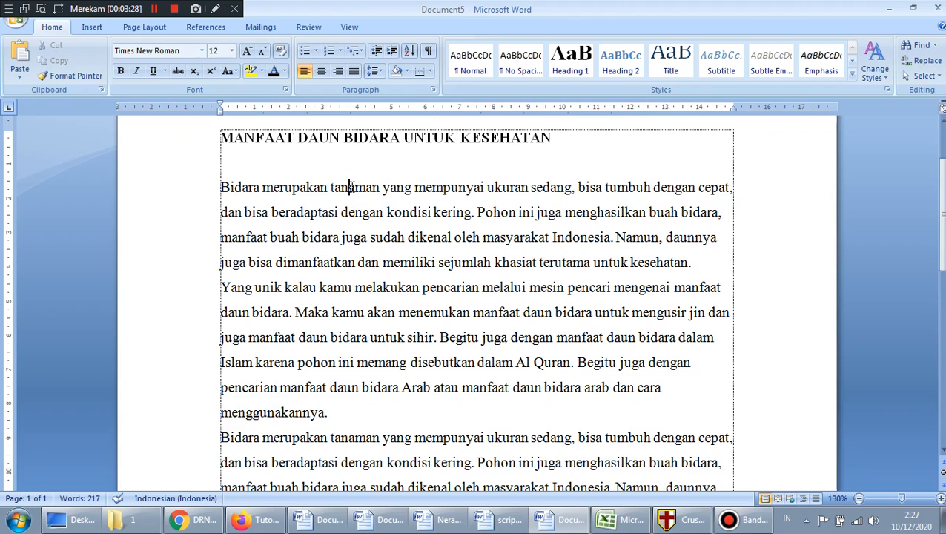
Step: Italicize the word "tanaman" in the first line of the first body paragraph and remove the italics again
drag(348, 191, 354, 191)
click(355, 190)
key(ctrl+i)
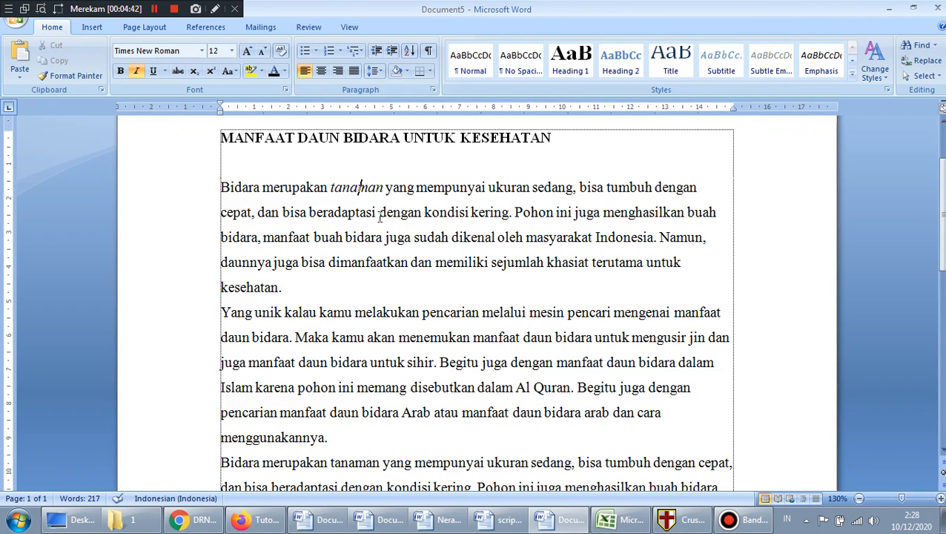
key(ctrl+i)
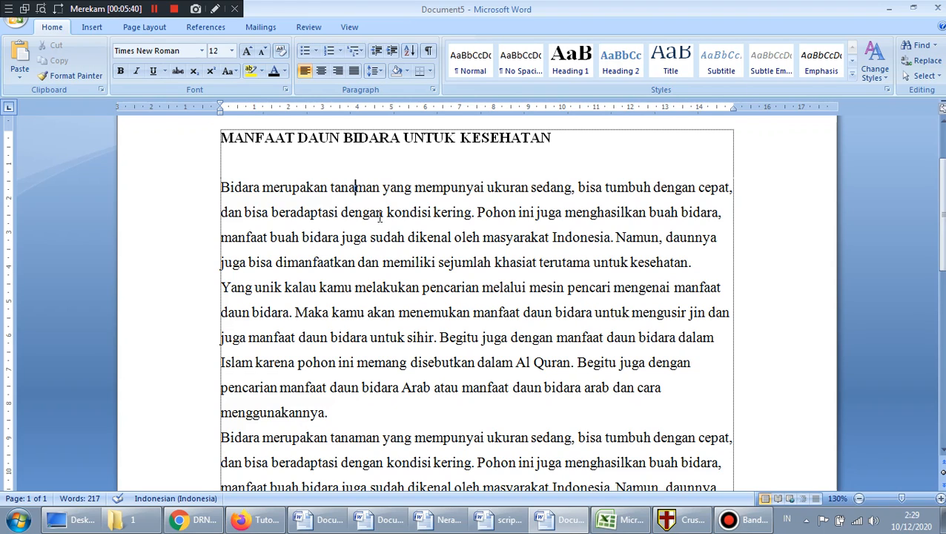
Step: Italicize the whole first sentence of the first body paragraph and return it to regular text
ctrl+click(345, 194)
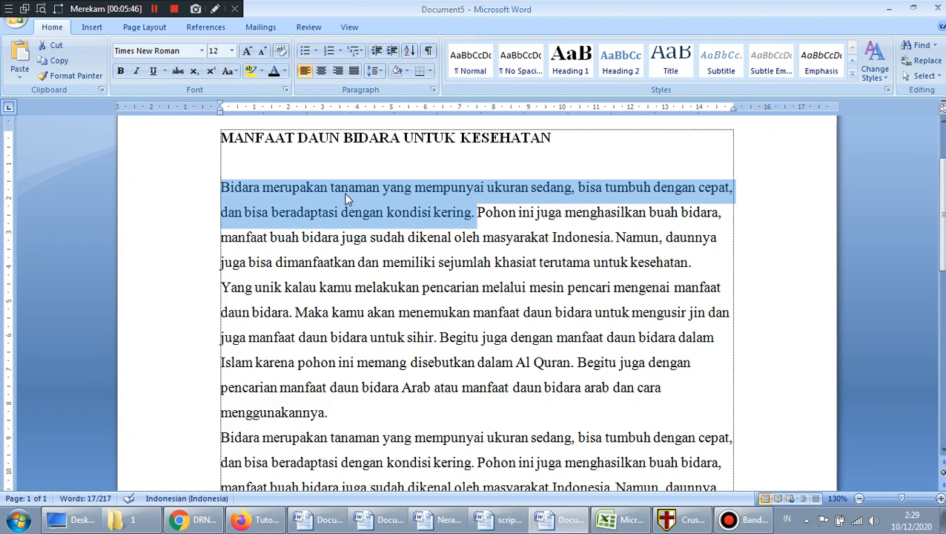
key(ctrl+i)
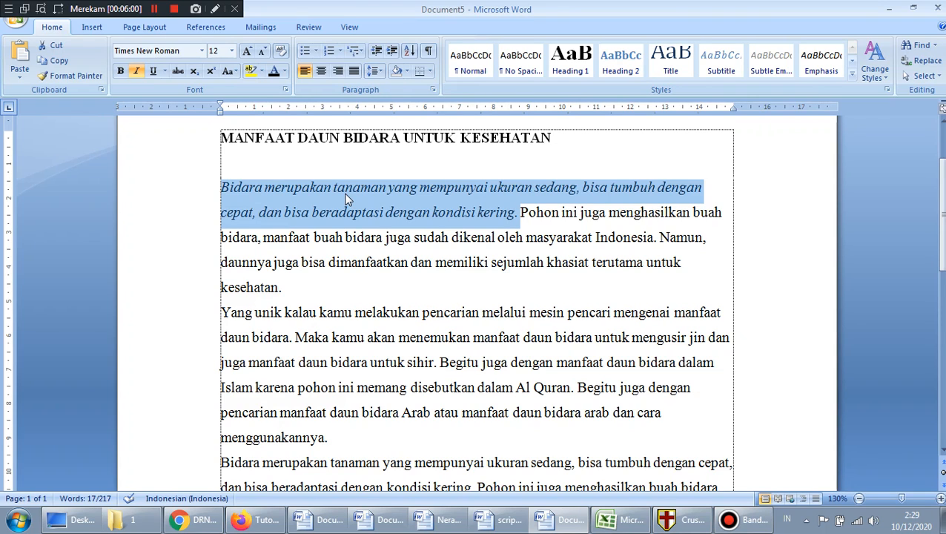
key(ctrl+i)
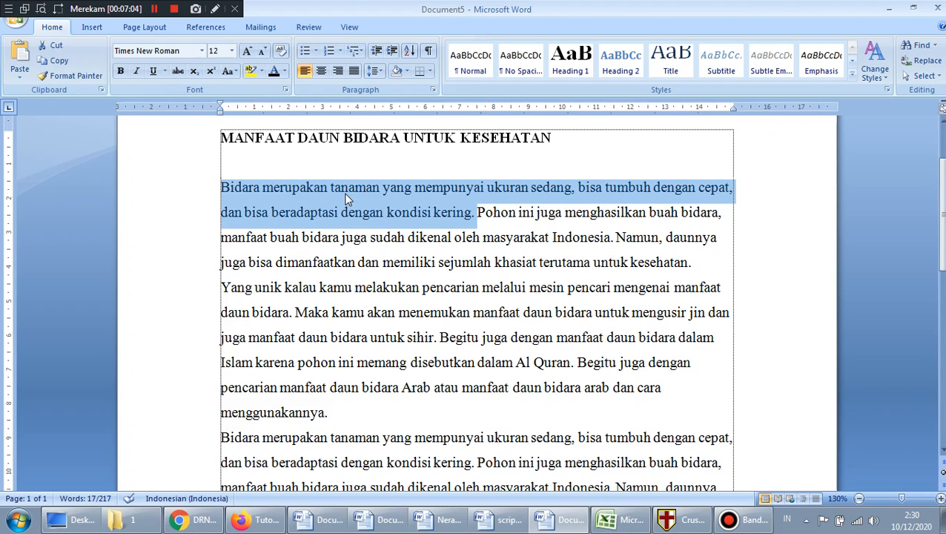
Step: Justify the first three body paragraphs below the title, comparing with left alignment before keeping them justified
key(ctrl+j)
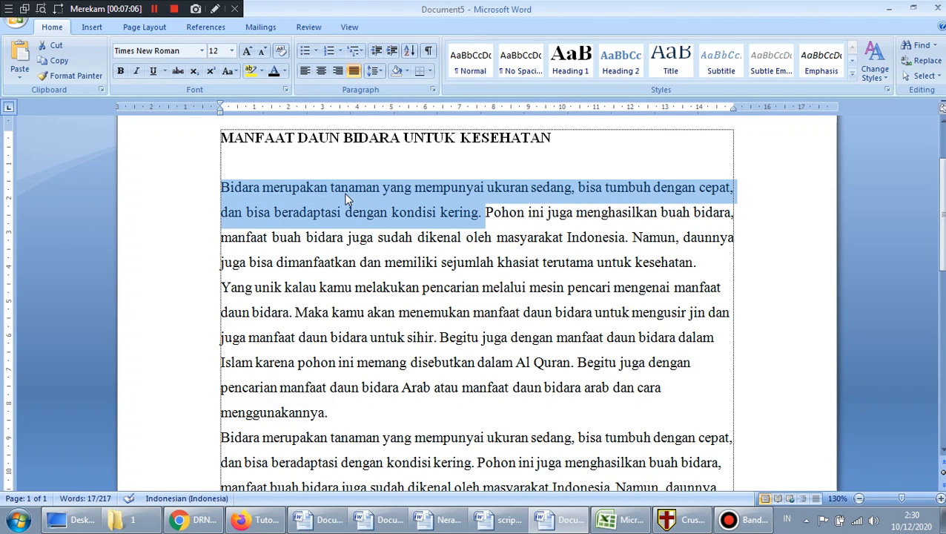
key(Left)
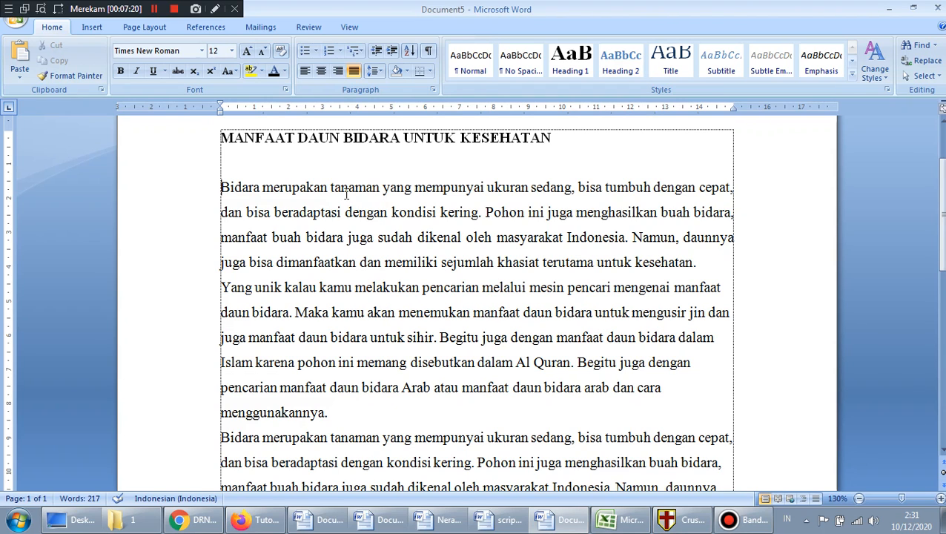
key(ctrl+shift+Down)
key(ctrl+shift+Down)
key(ctrl+shift+Down)
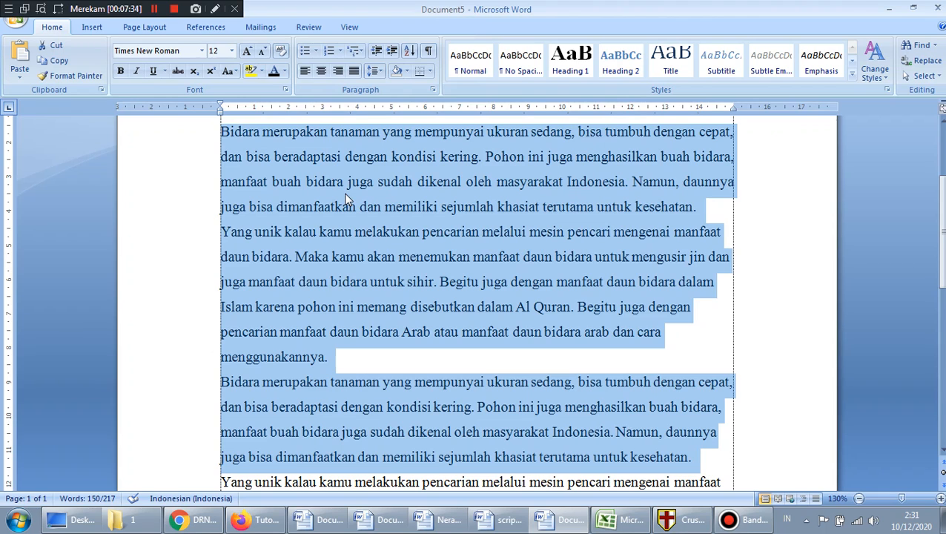
key(ctrl+j)
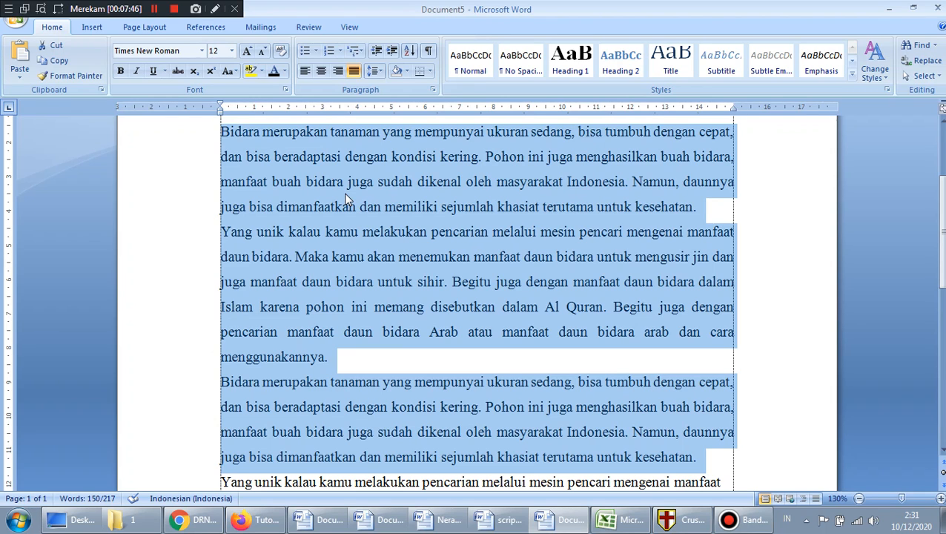
key(ctrl+l)
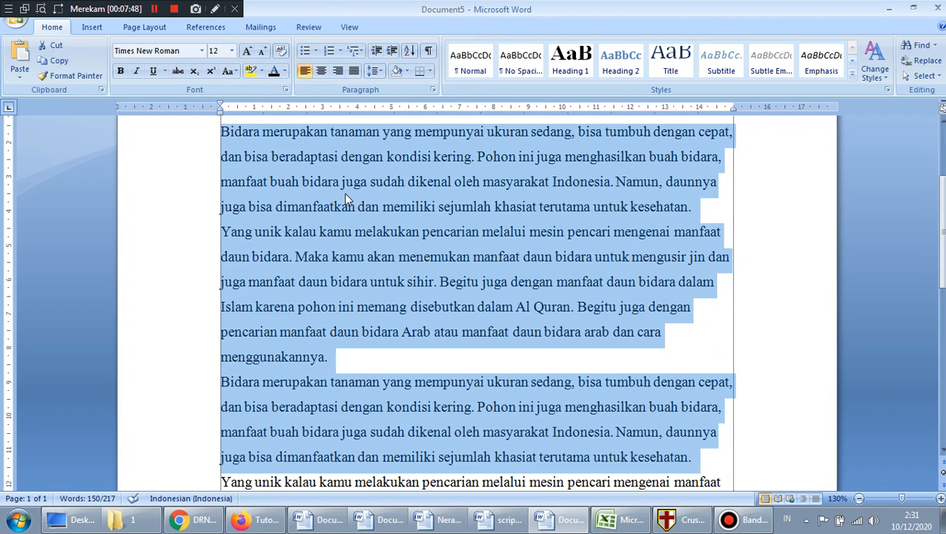
key(ctrl+j)
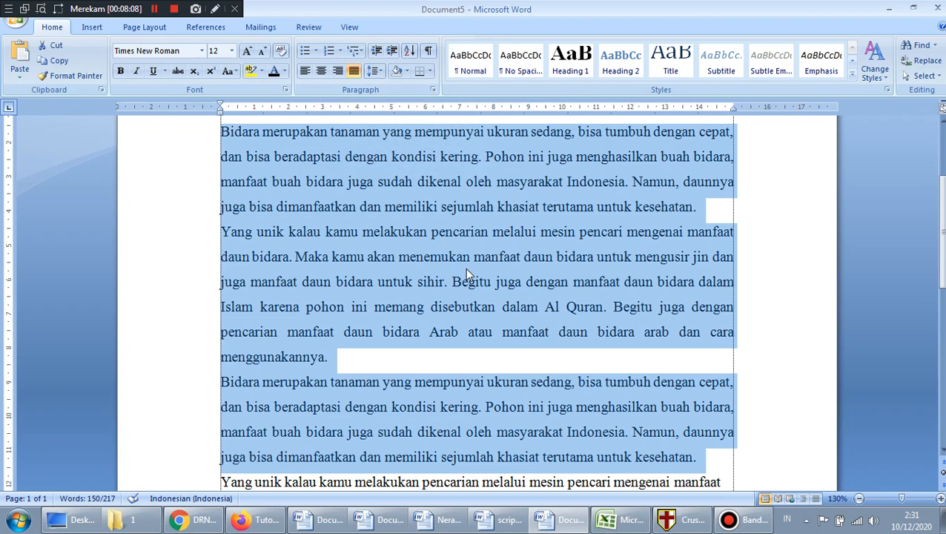
scroll(449, 263, up, 2)
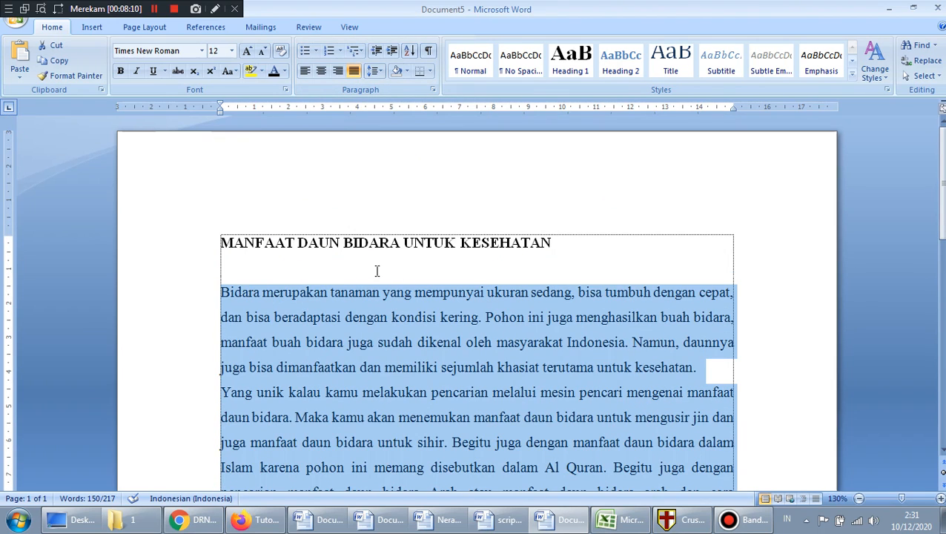
click(378, 269)
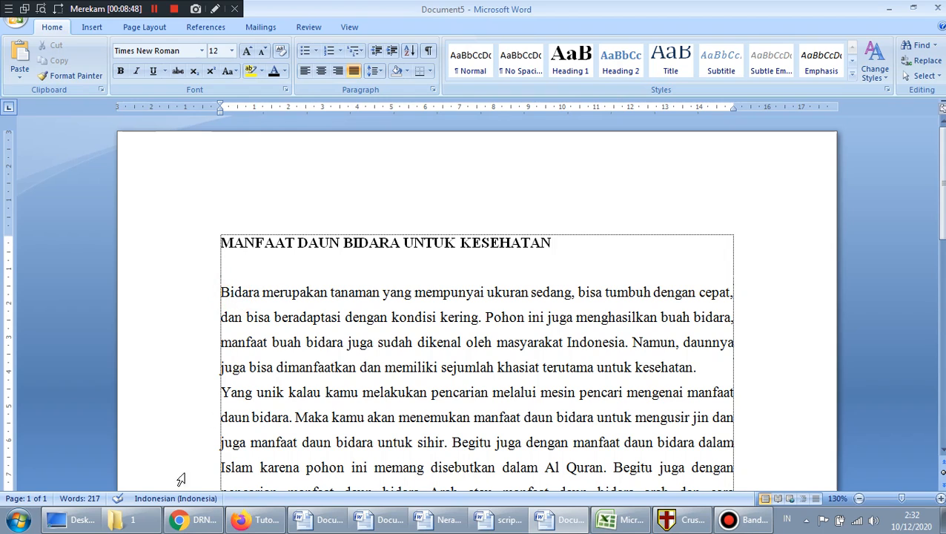
click(122, 519)
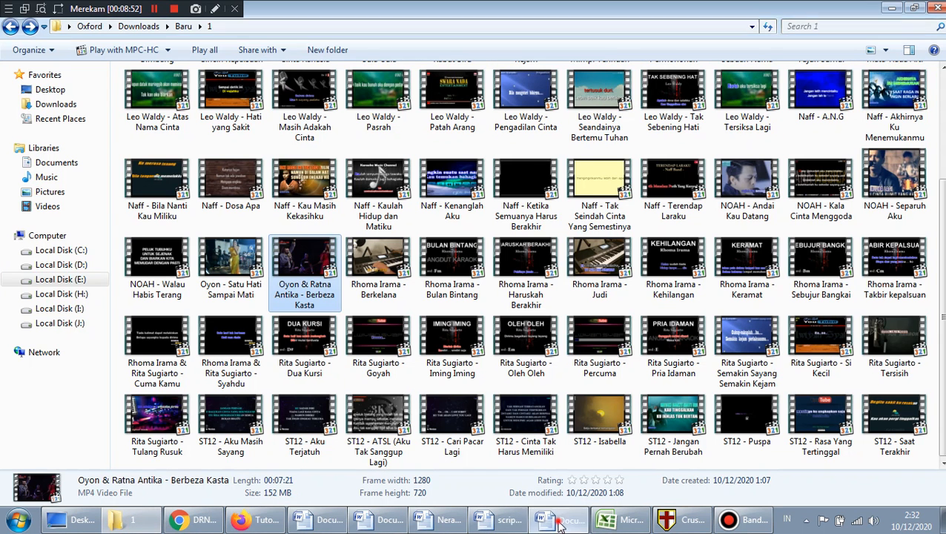
click(557, 519)
Step: Select the word "Bidara" at the start of the first body paragraph and start inserting a hyperlink on it
click(235, 292)
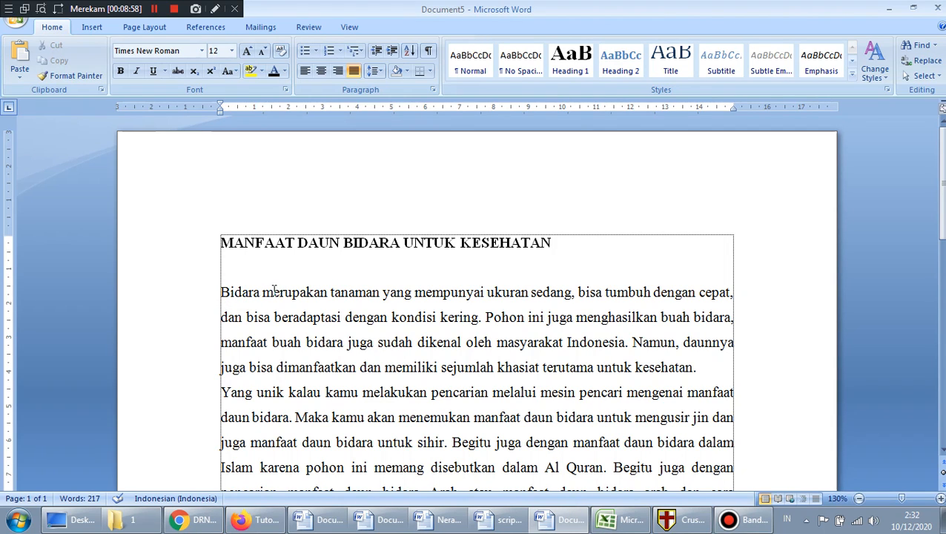
click(243, 292)
key(ctrl+k)
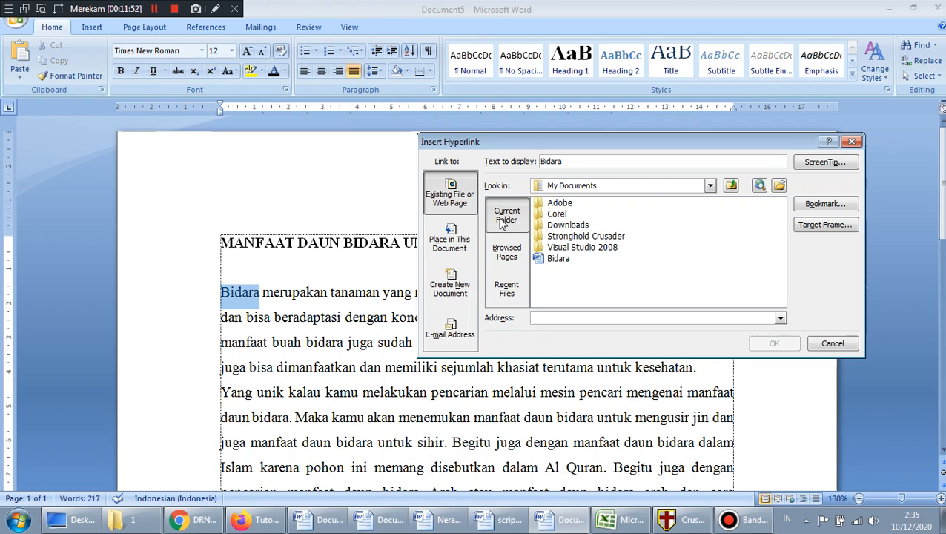
Step: Examine the hyperlink target options: browsed pages, recent files, a place in this document, a new document and an e-mail address
click(506, 252)
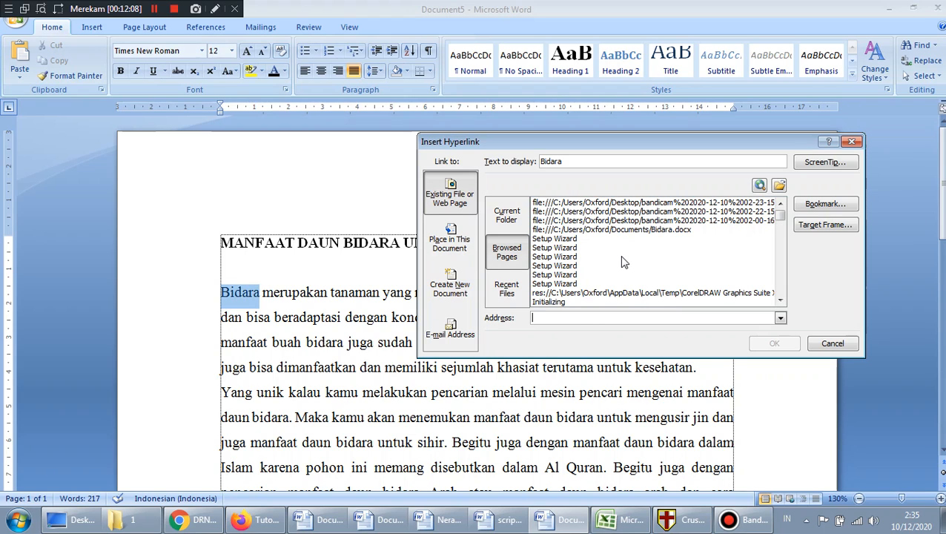
click(780, 300)
drag(780, 300, 779, 300)
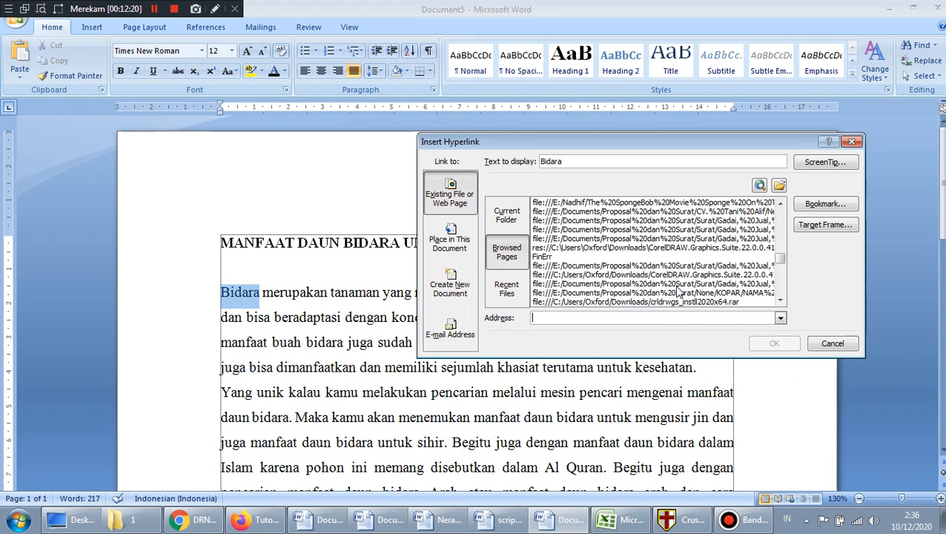
click(523, 290)
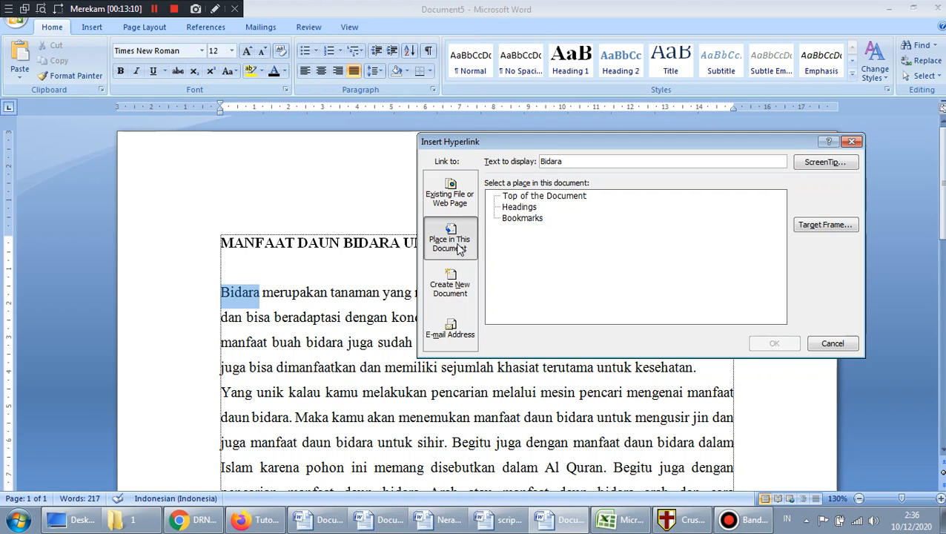
click(450, 285)
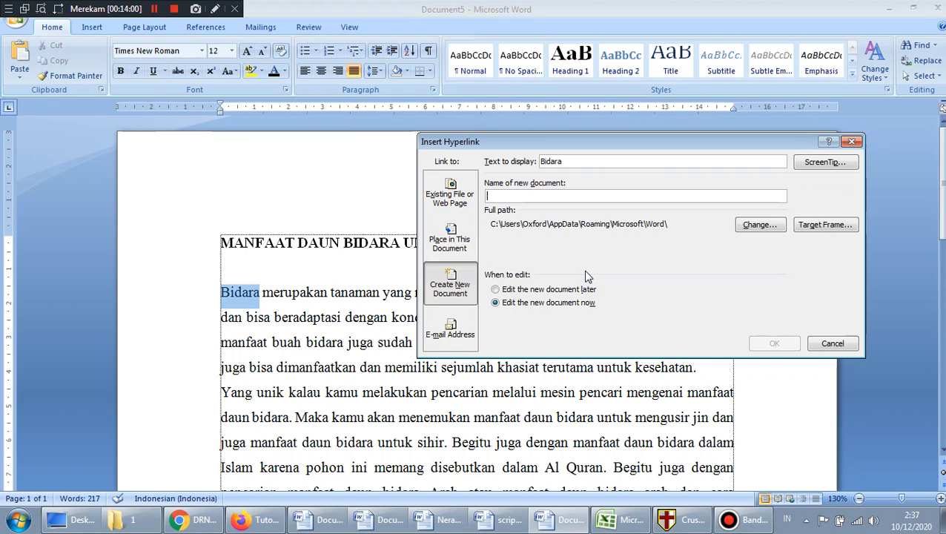
click(452, 329)
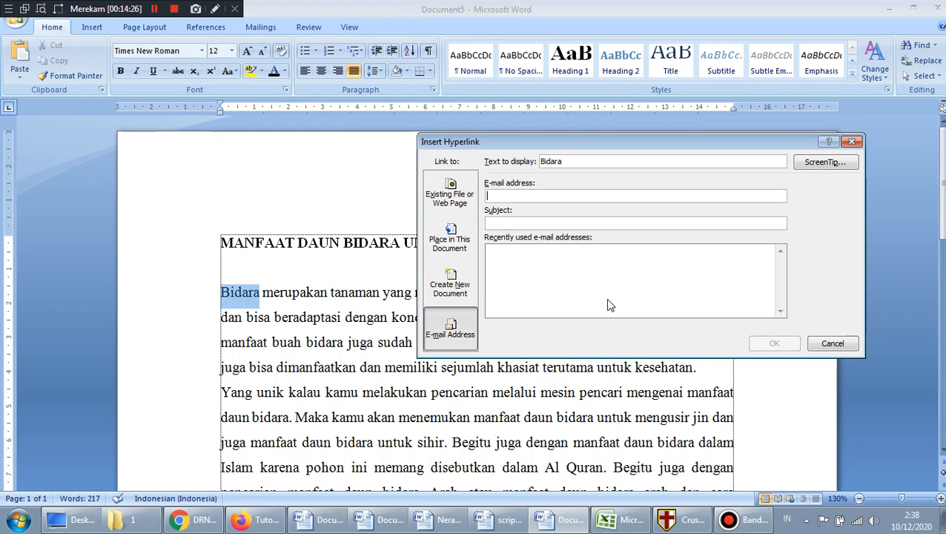
Step: Link the selected word to the existing file Bidara.docx in My Documents
click(452, 196)
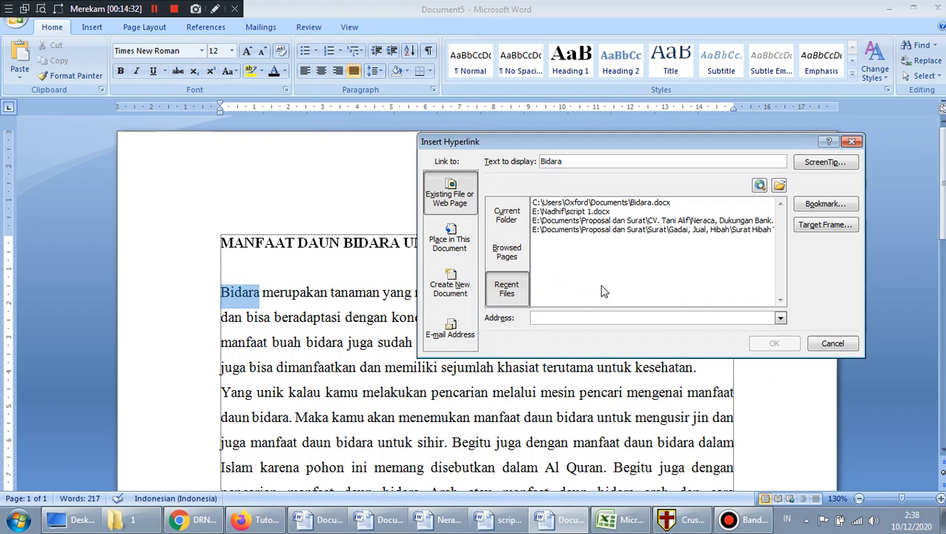
click(510, 219)
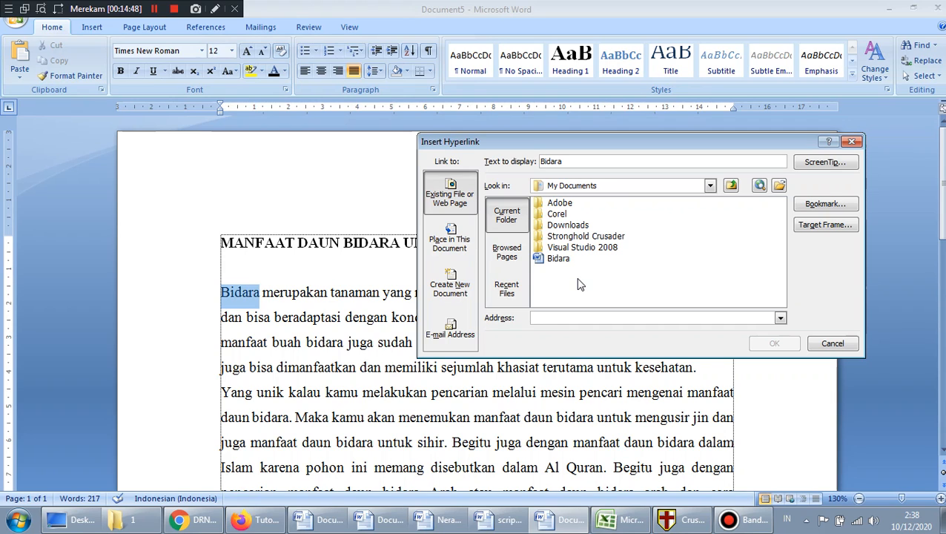
click(548, 259)
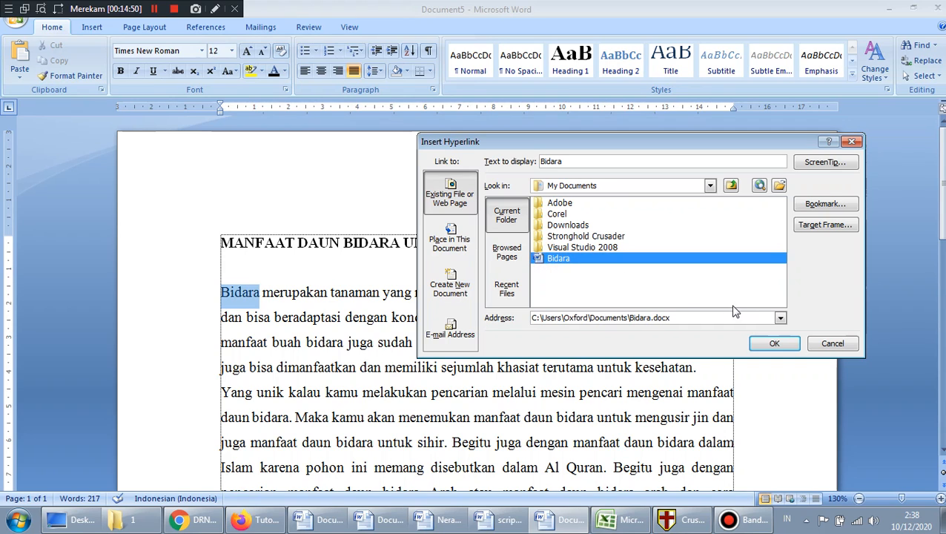
click(775, 343)
click(338, 343)
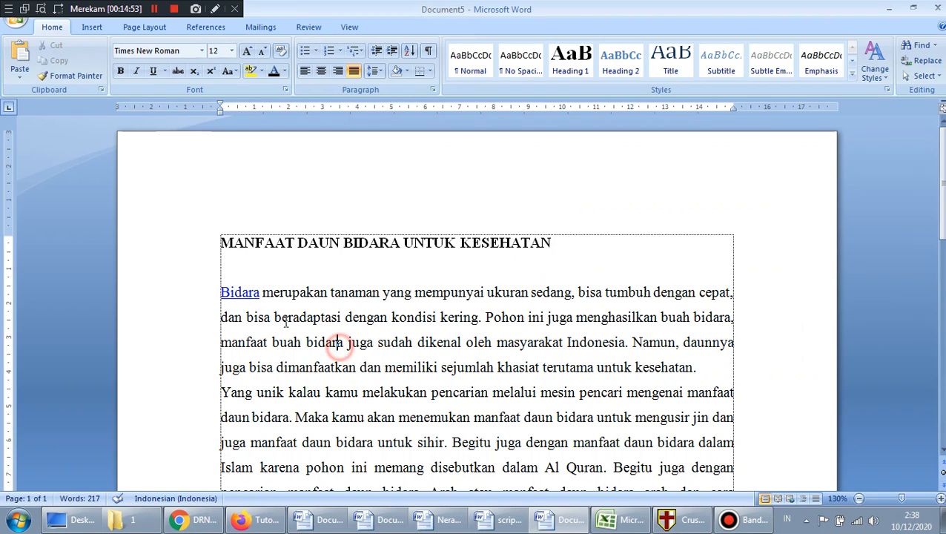
Step: Follow the "Bidara" hyperlink, allow the linked document to open, and close that document after viewing it
mouse_move(244, 297)
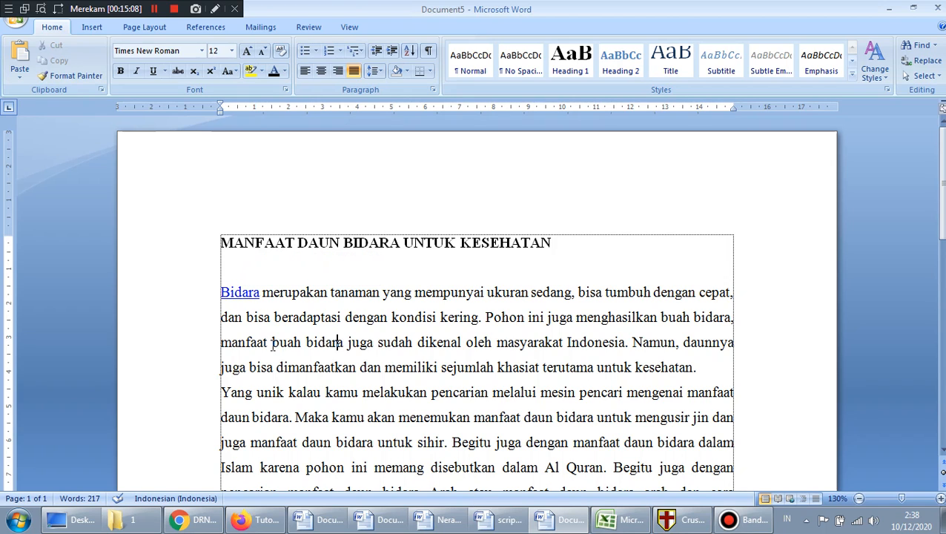
ctrl+click(241, 294)
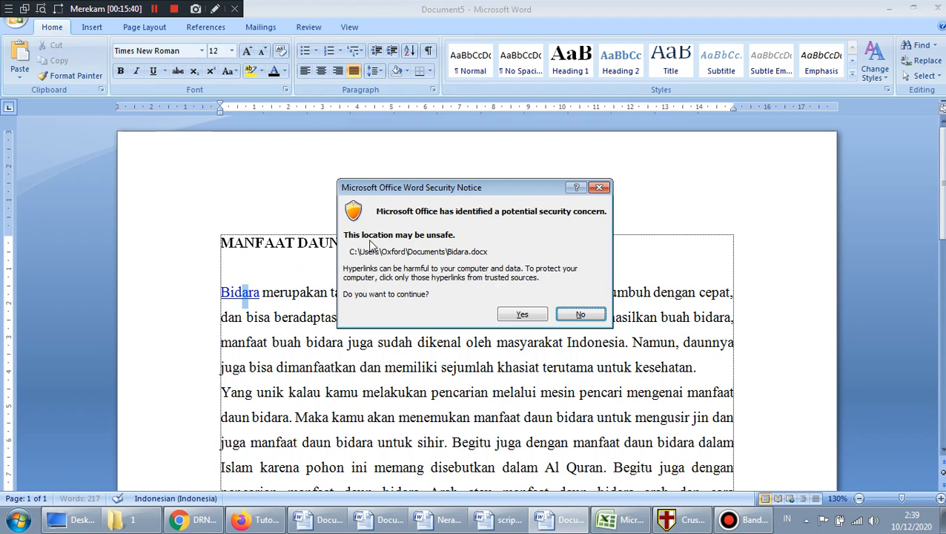
click(512, 315)
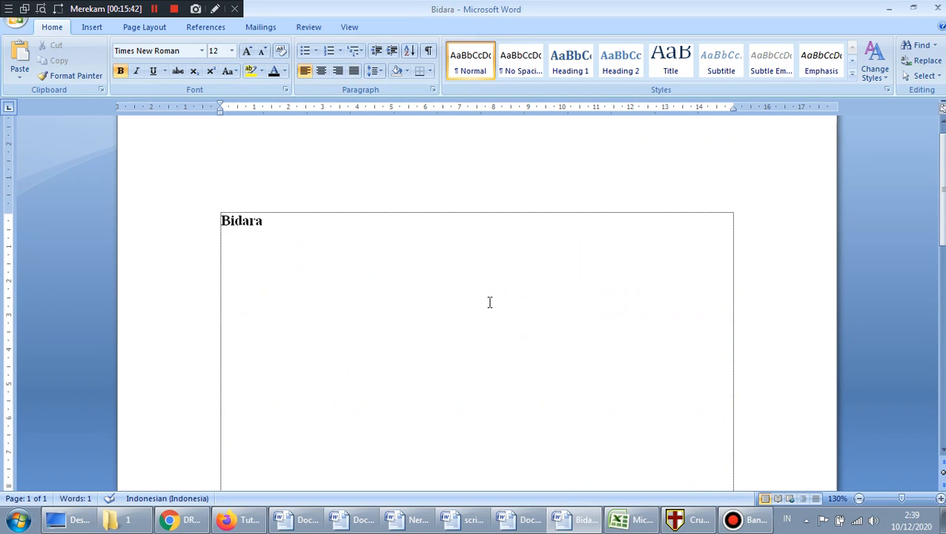
click(489, 300)
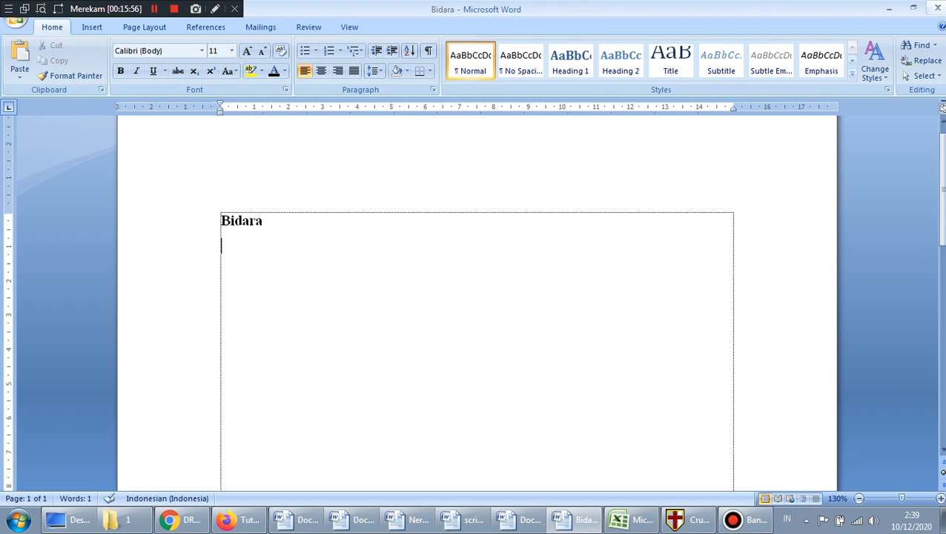
click(937, 8)
Step: Left-align the first body paragraph and set it back to justified
click(292, 323)
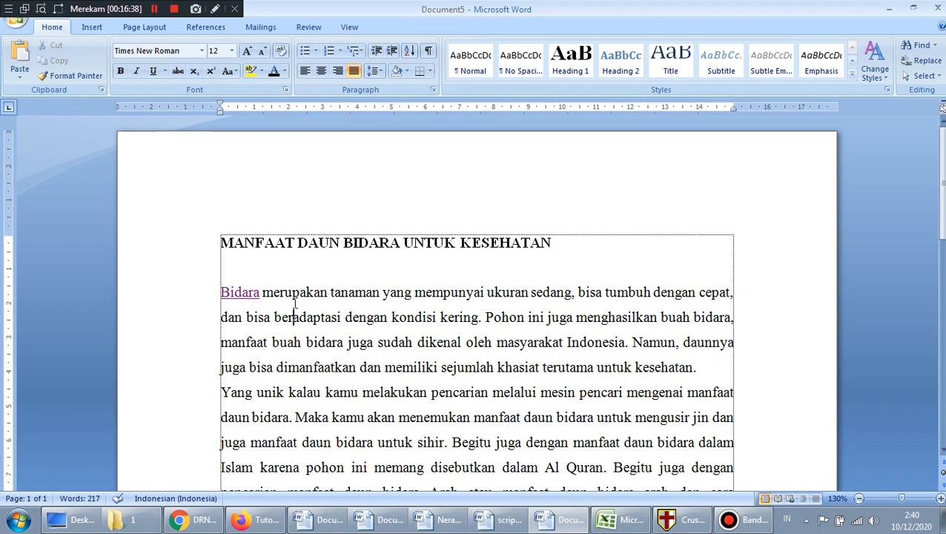
key(ctrl+l)
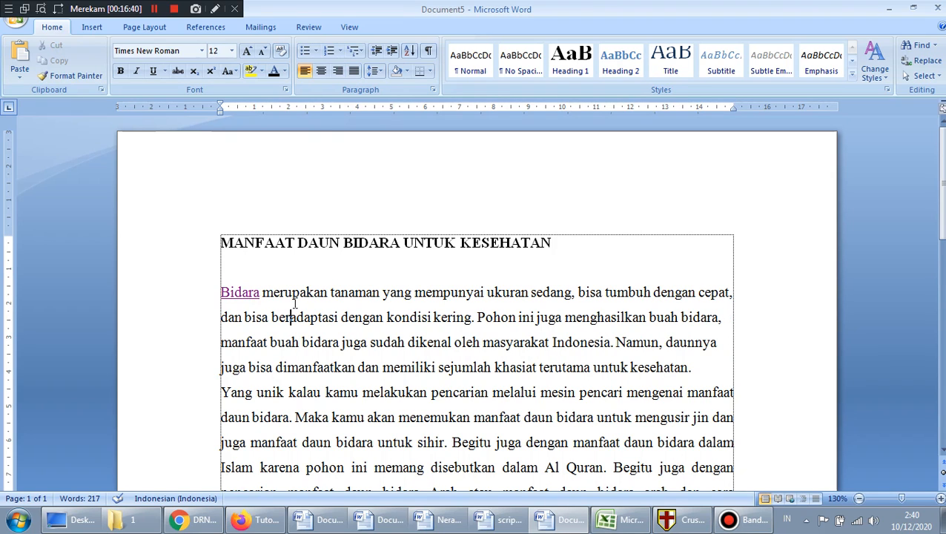
key(ctrl+j)
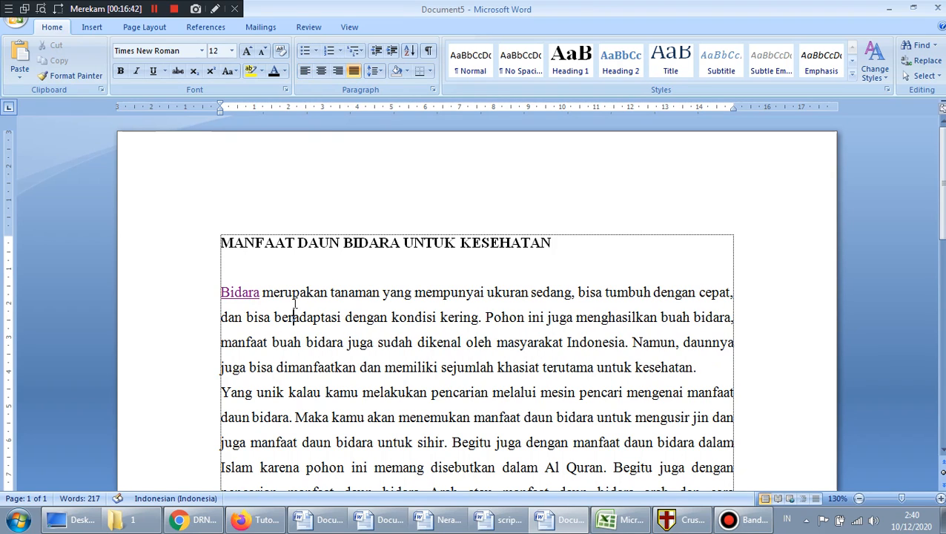
Step: Left-align the first three body paragraphs, starting from the one with the "Bidara" hyperlink
key(ctrl+Up)
key(ctrl+shift+Down)
key(ctrl+shift+Down)
key(ctrl+shift+Down)
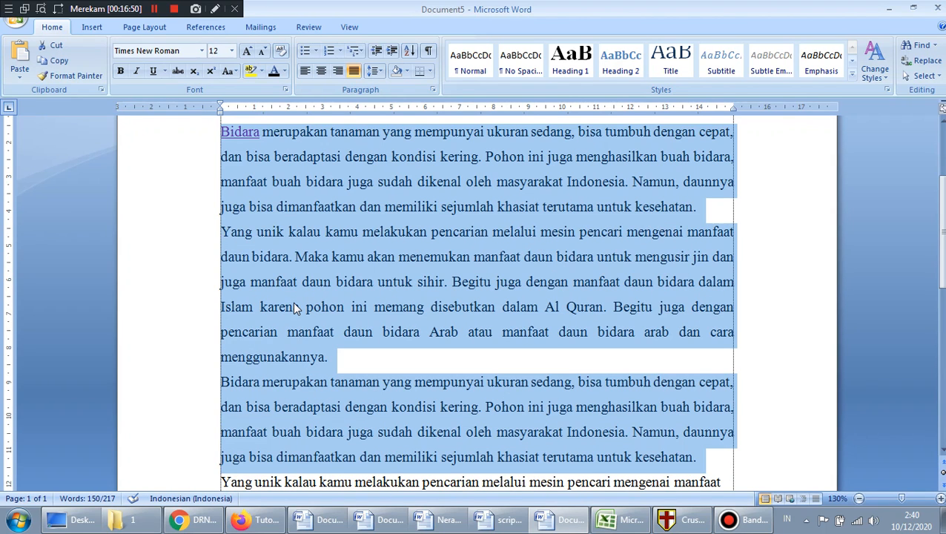
key(ctrl+l)
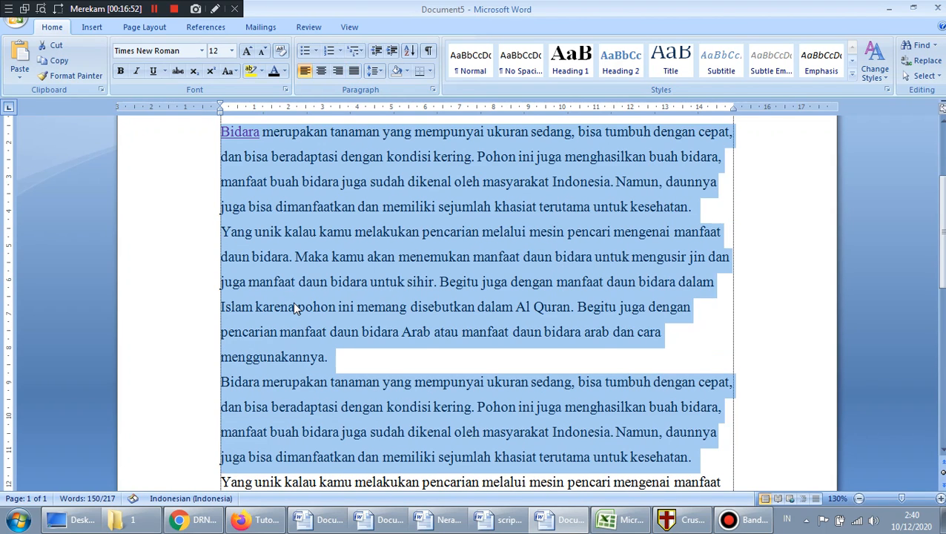